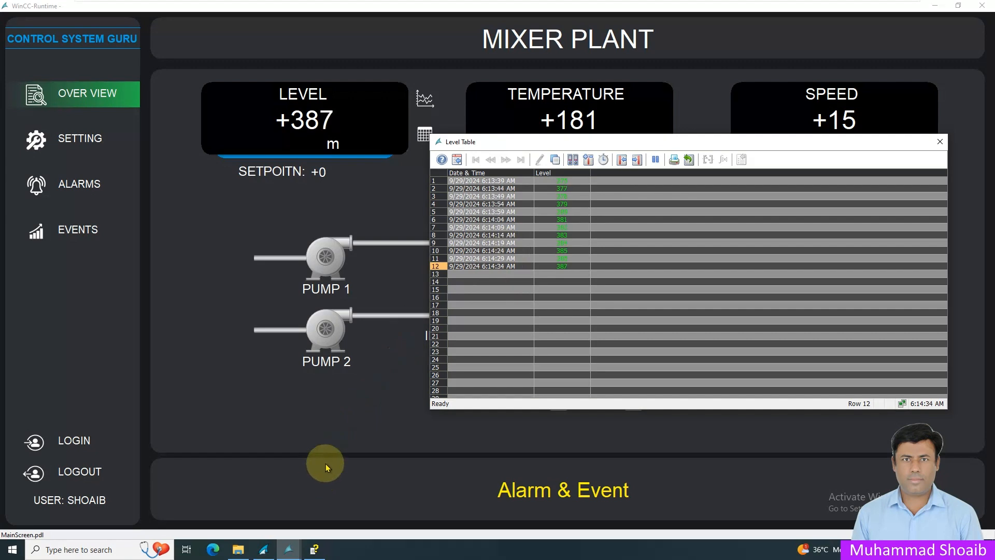
Step: Close the runtime level table and select the Level tag in the Modbus_value_archive process value archive in Tag Logging
click(940, 142)
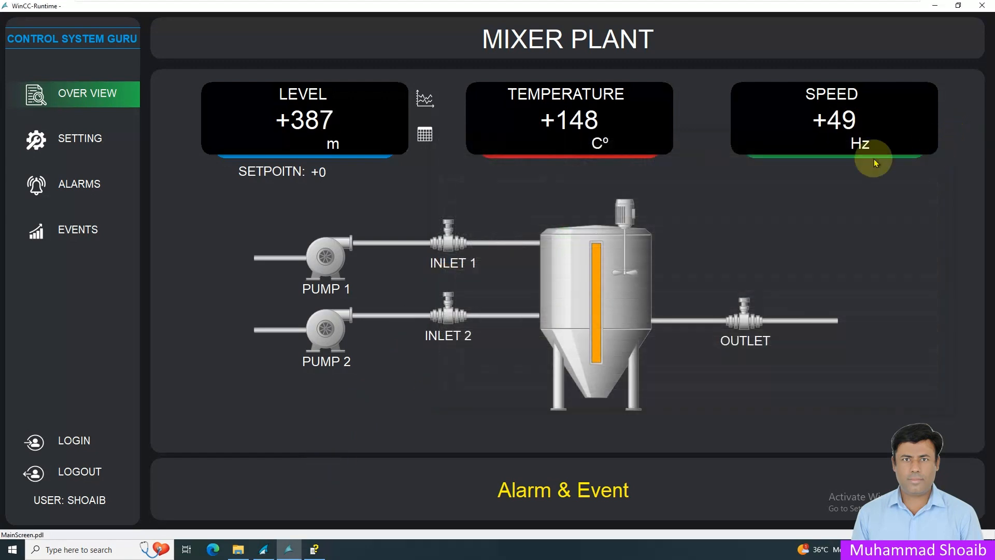
click(266, 549)
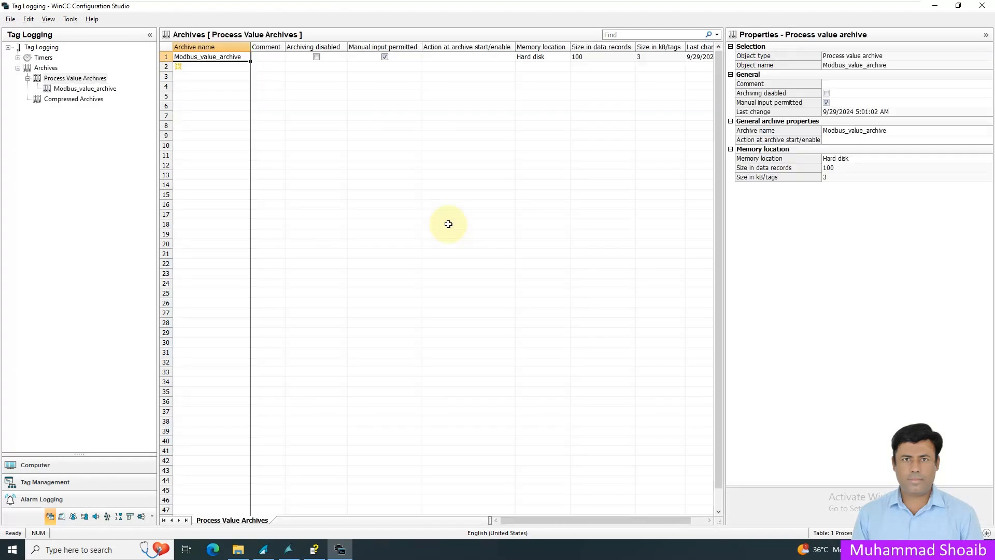
click(80, 91)
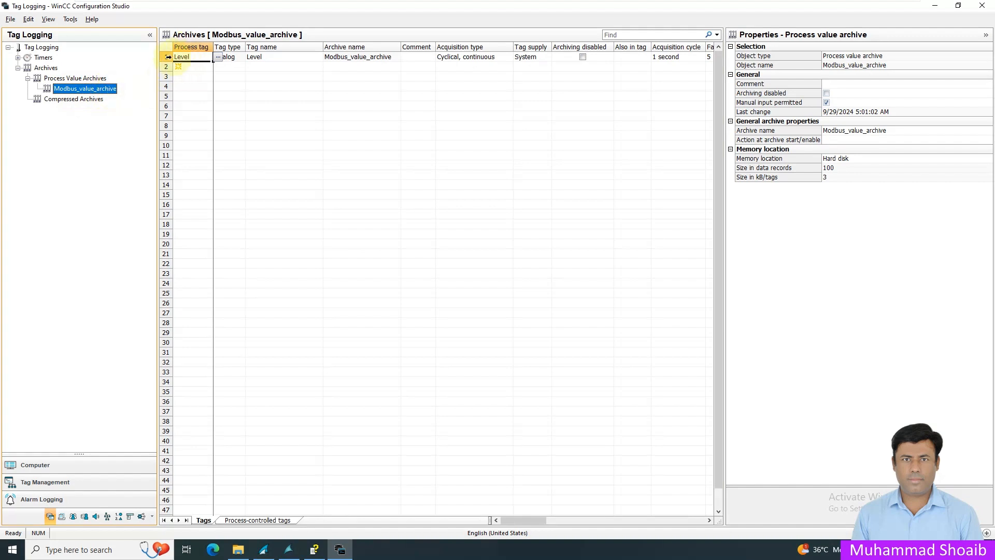
click(168, 57)
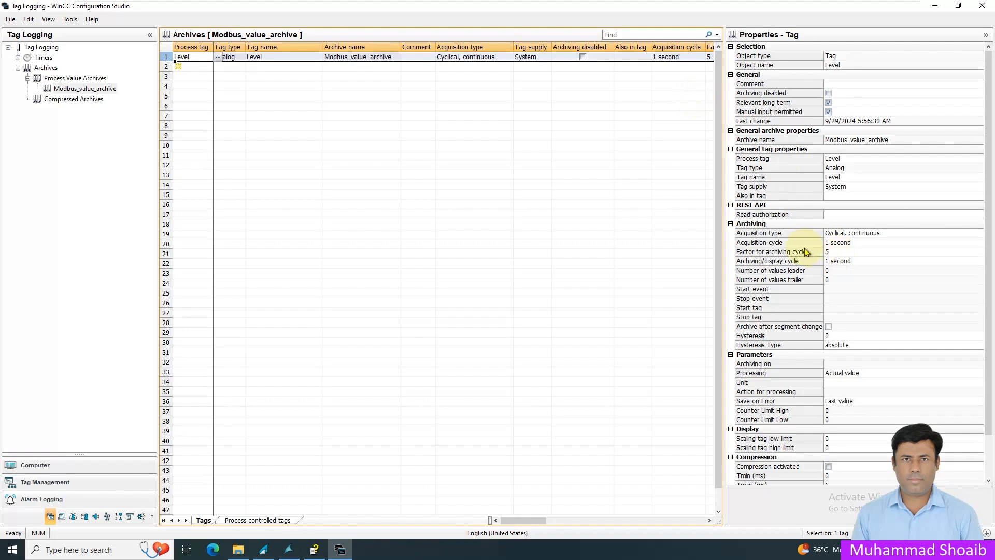
Step: Set the Level tag's hysteresis to 4 with hysteresis type absolute
click(824, 252)
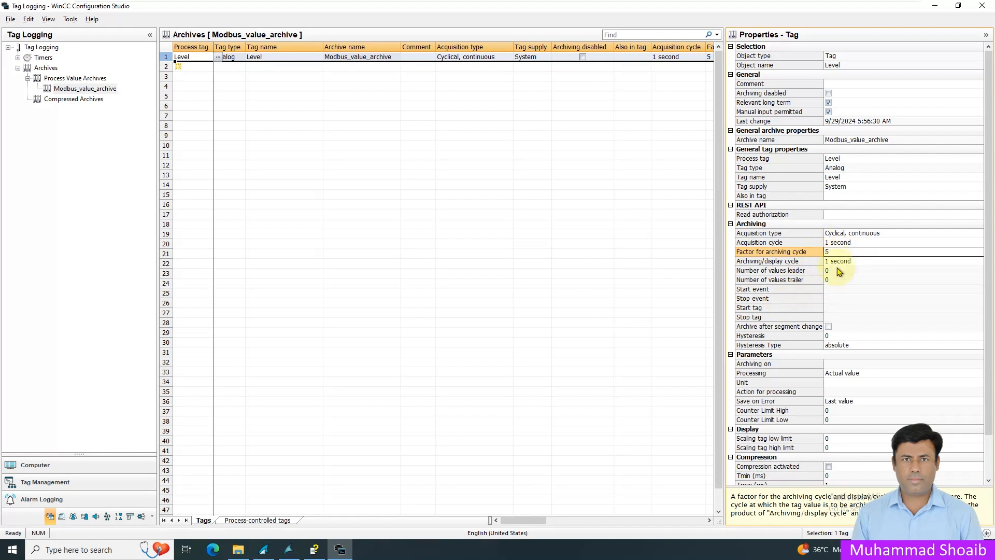
click(850, 337)
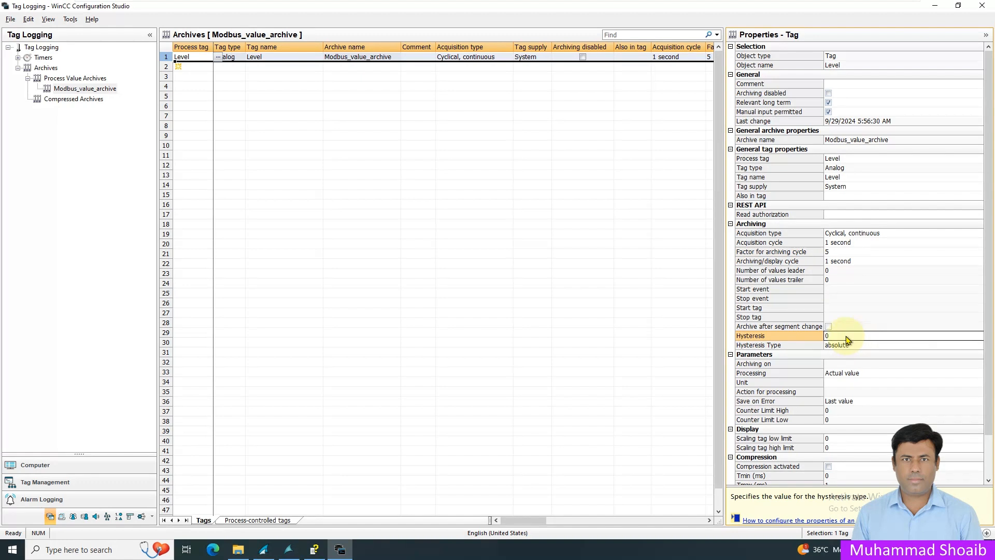
text(4)
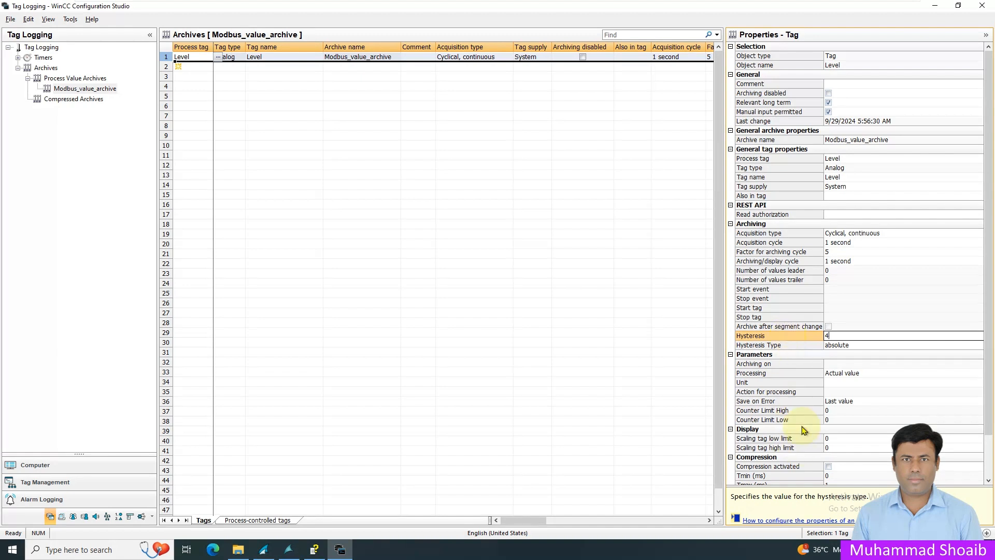
click(813, 347)
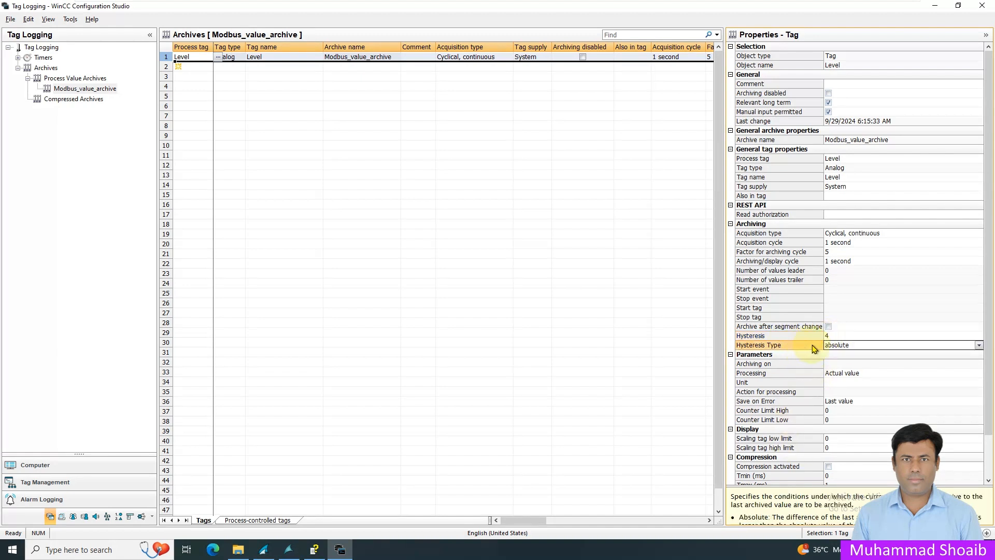
click(979, 345)
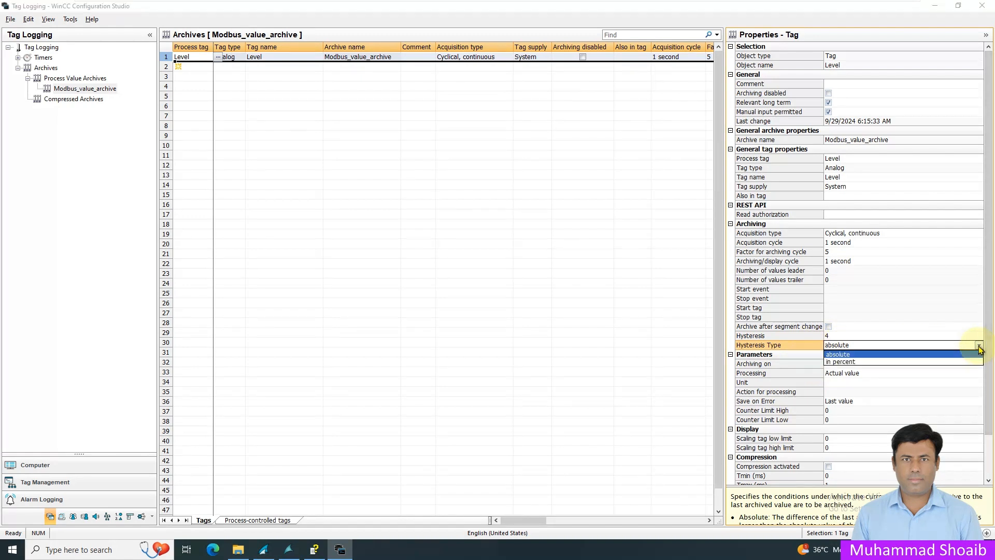
click(838, 354)
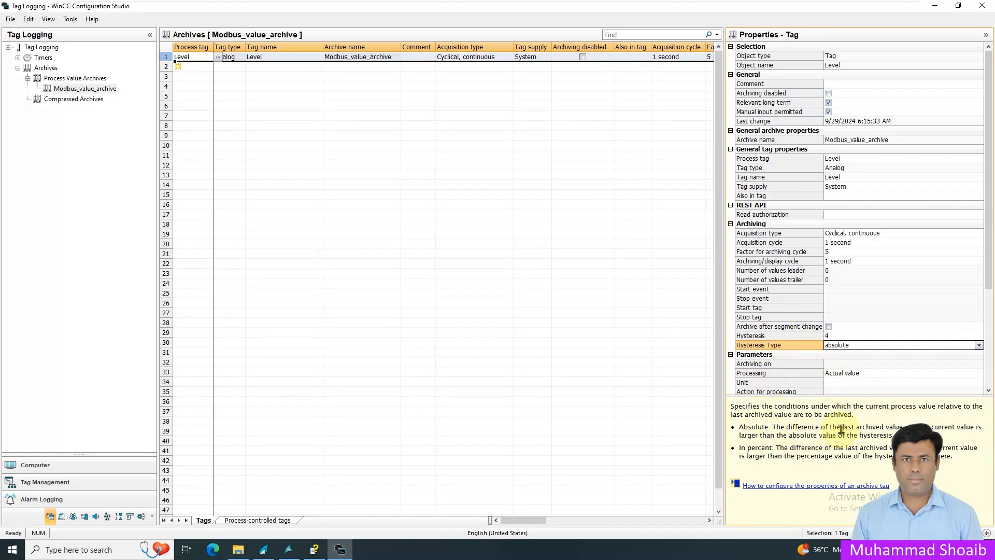
Step: Read the help text explaining the absolute and in-percent hysteresis types
drag(841, 431, 977, 427)
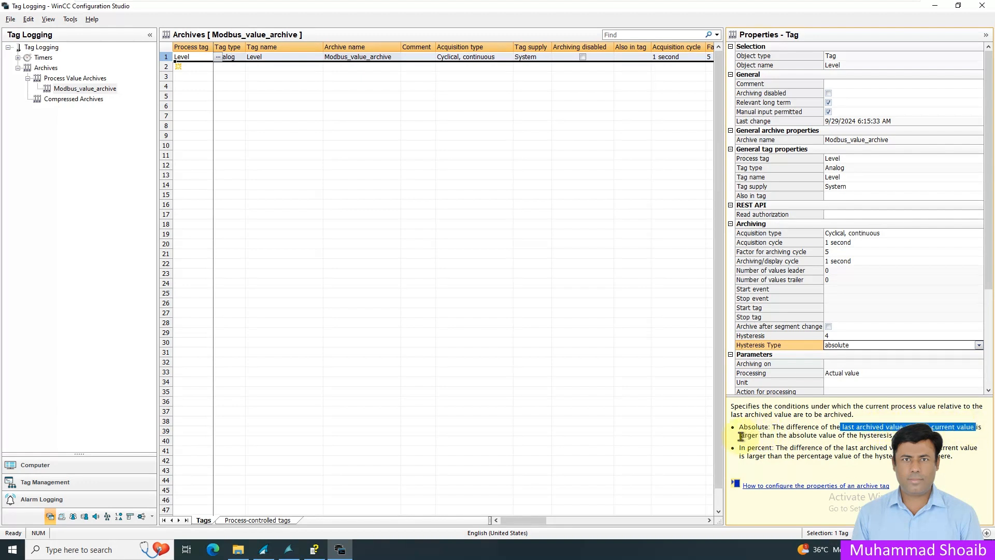
drag(739, 435, 892, 435)
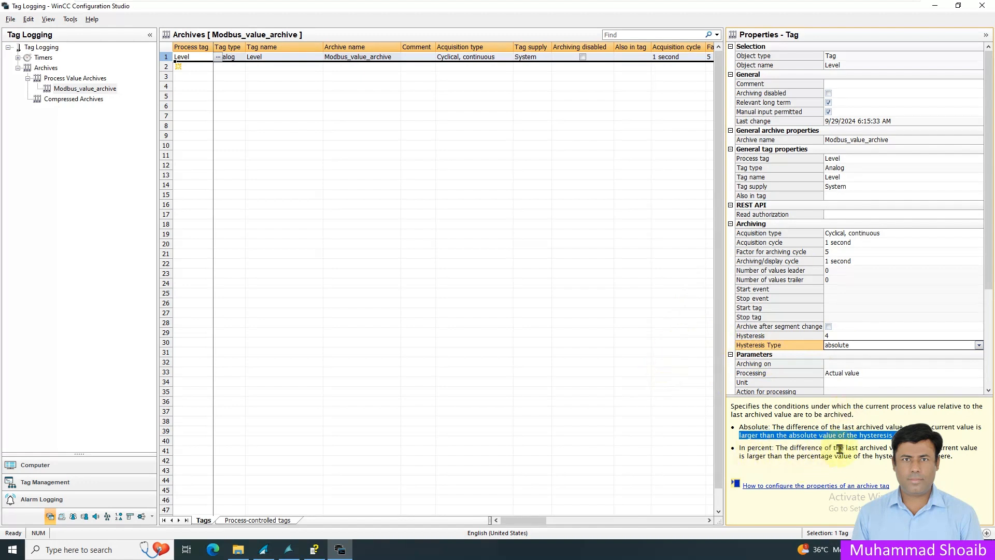
drag(893, 450, 977, 448)
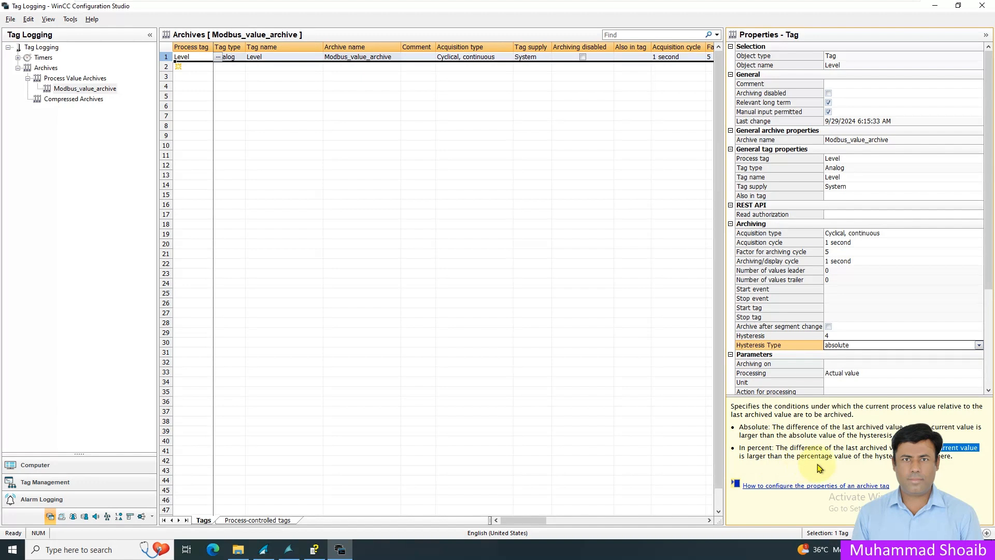
drag(863, 456, 954, 456)
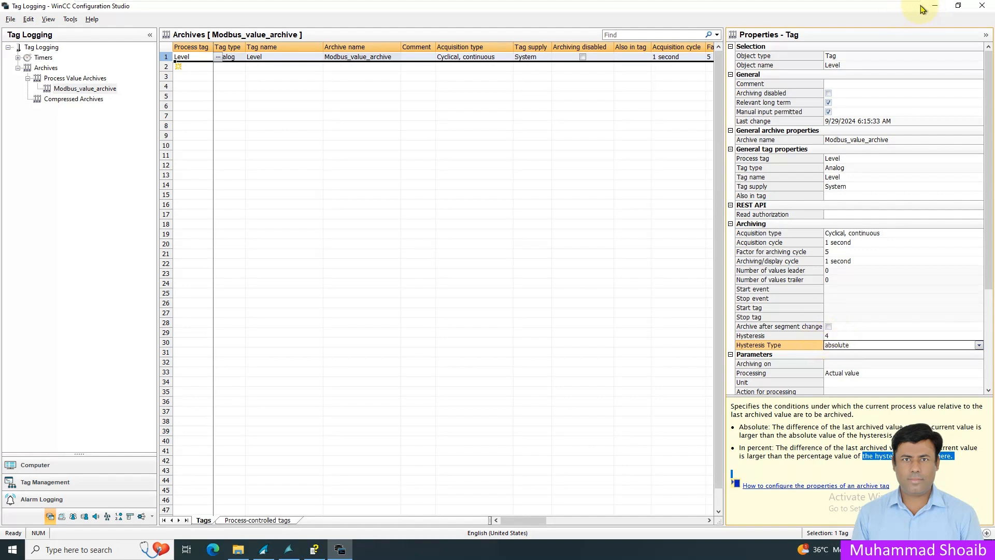
Step: Minimize the configuration studio and close the level table in runtime after checking its logged values
click(979, 7)
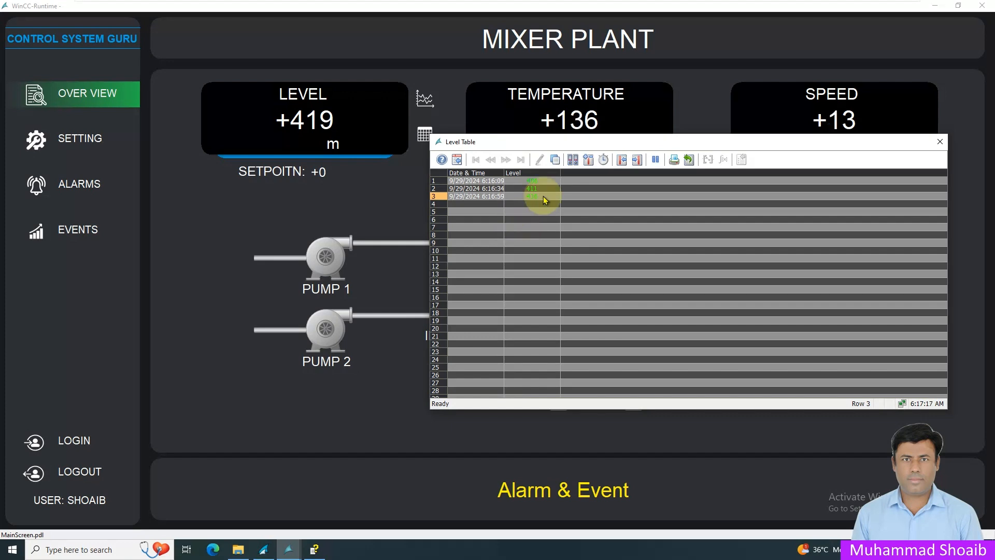
click(940, 142)
Step: Reopen Tag Logging from WinCC Explorer and select the Level tag in Modbus_value_archive
click(263, 549)
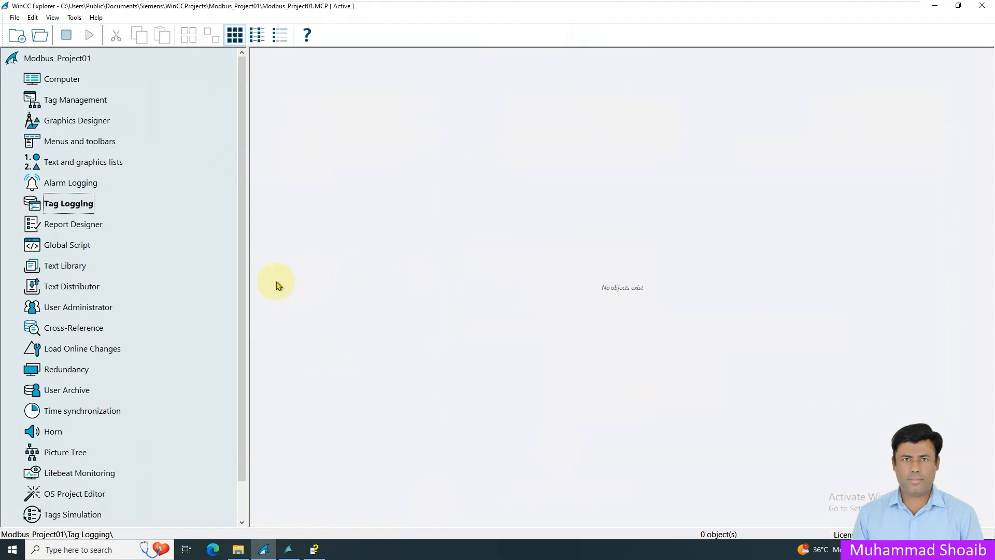
right_click(77, 204)
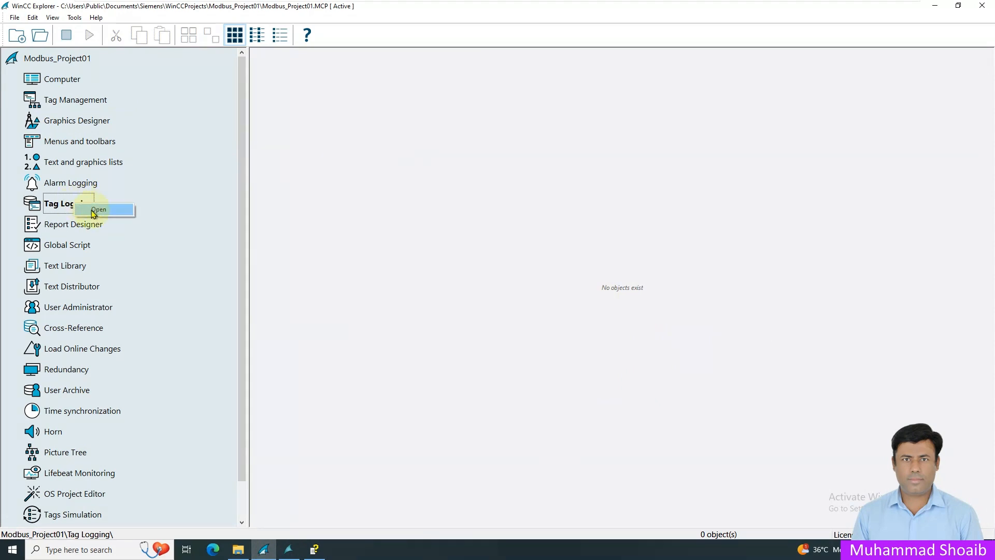
click(97, 209)
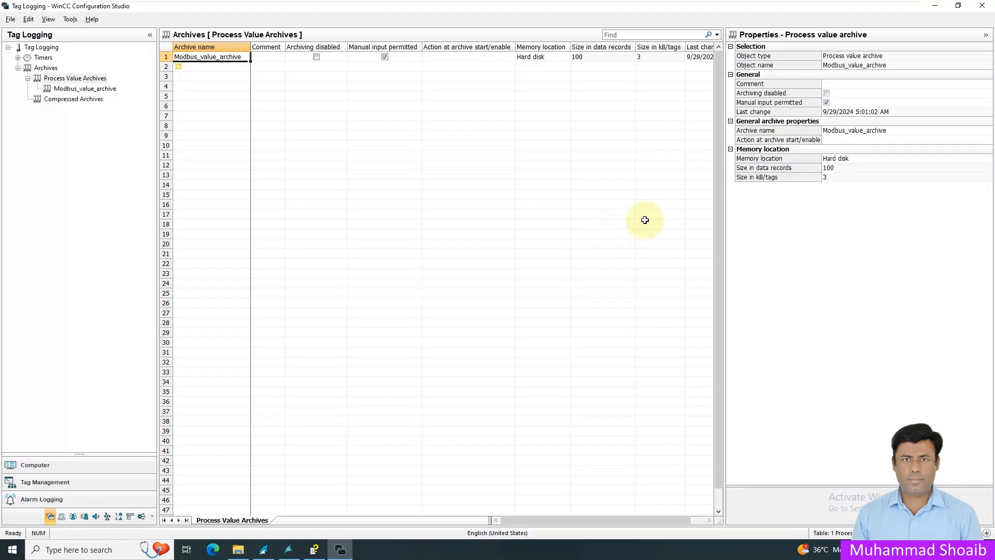
click(97, 91)
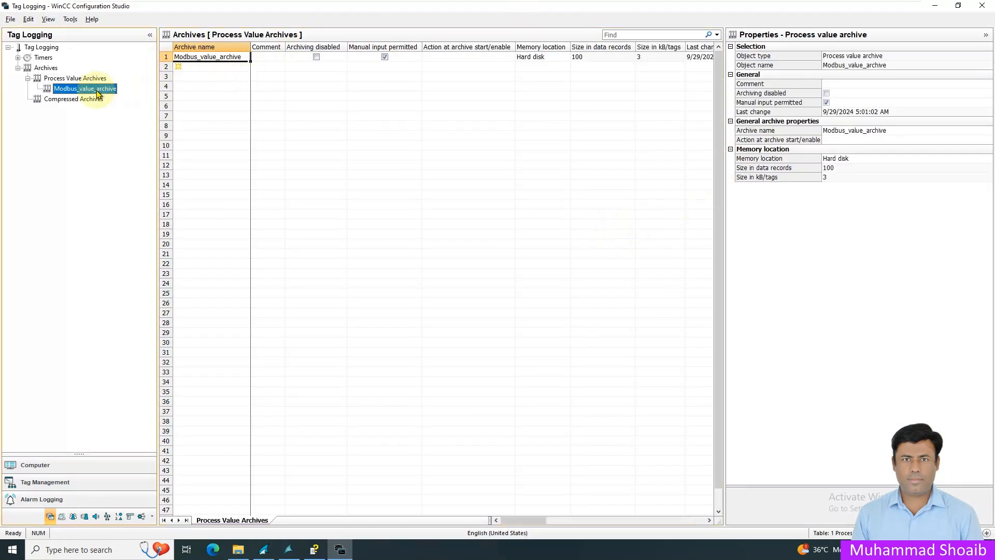
click(169, 57)
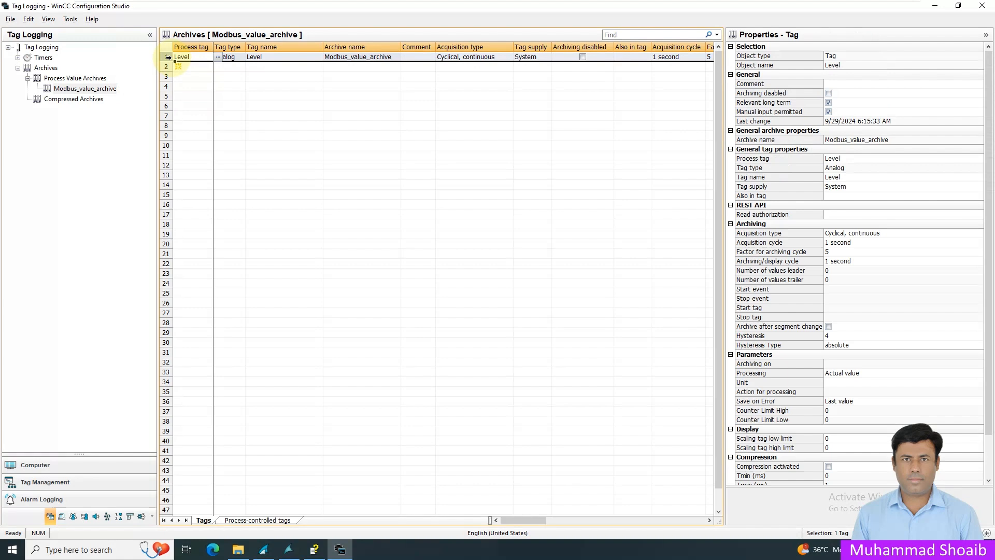
Step: Set the Level tag's factor for archiving cycle to 1 and close Tag Logging
click(836, 251)
key(BackSpace)
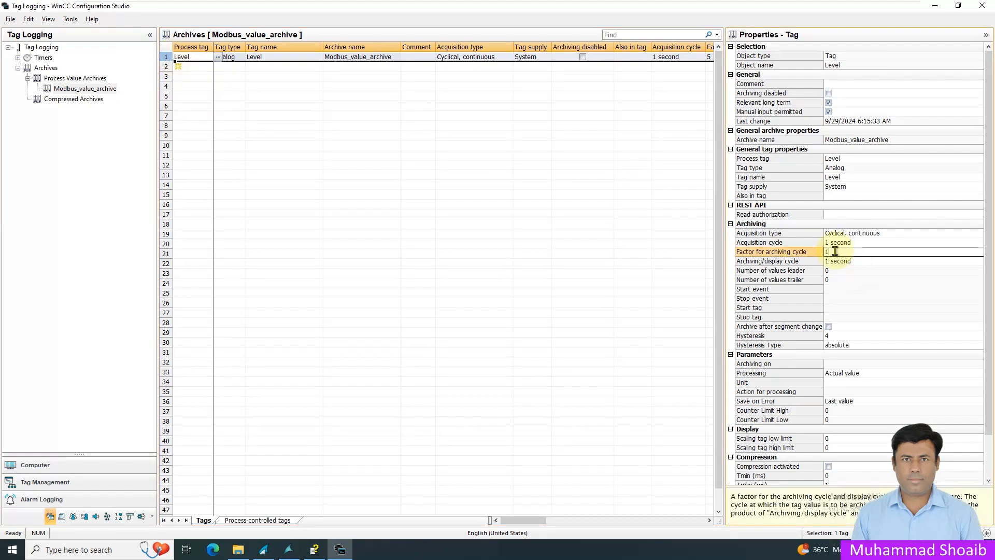
text(1)
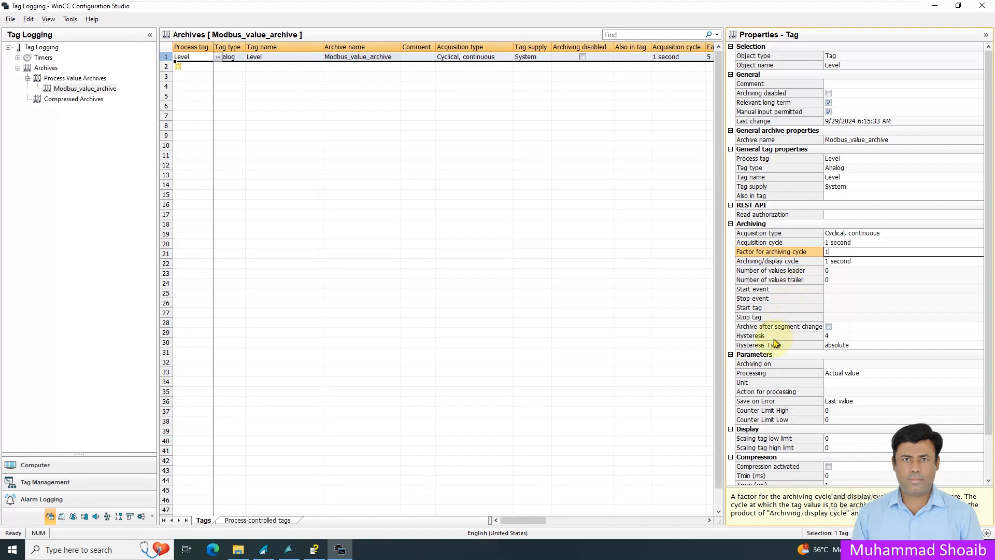
click(983, 5)
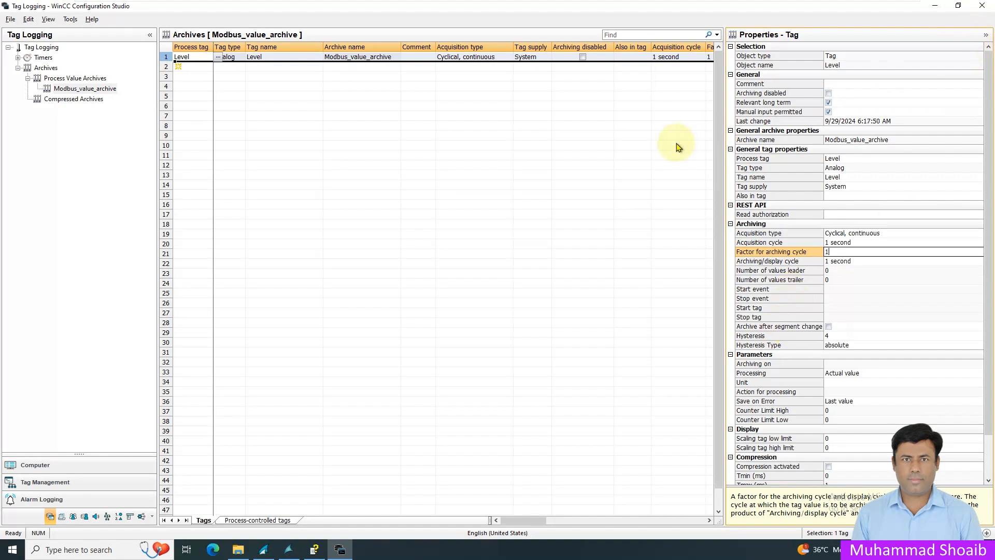
click(983, 7)
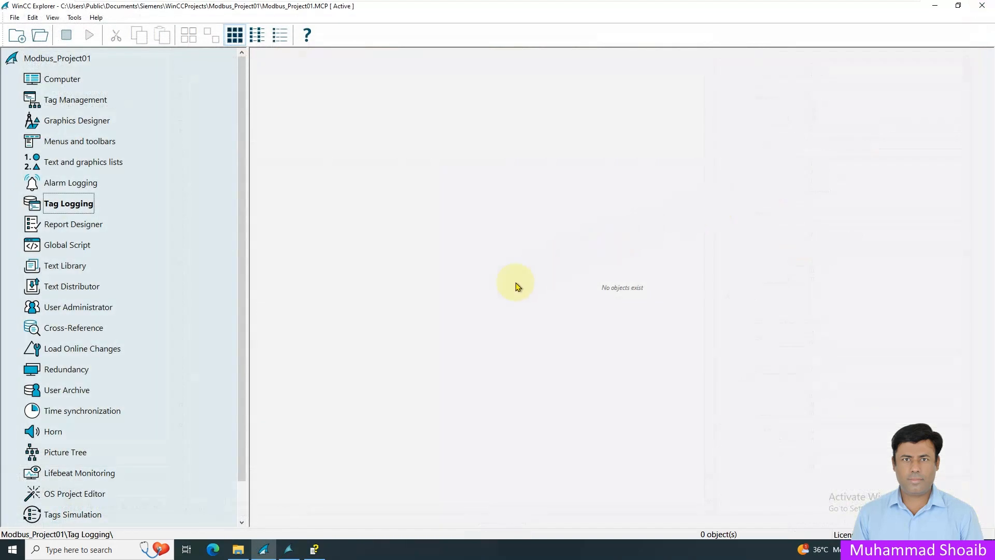
Step: Switch back to runtime, open the Level Table and autofit its Level column width
click(289, 551)
click(289, 551)
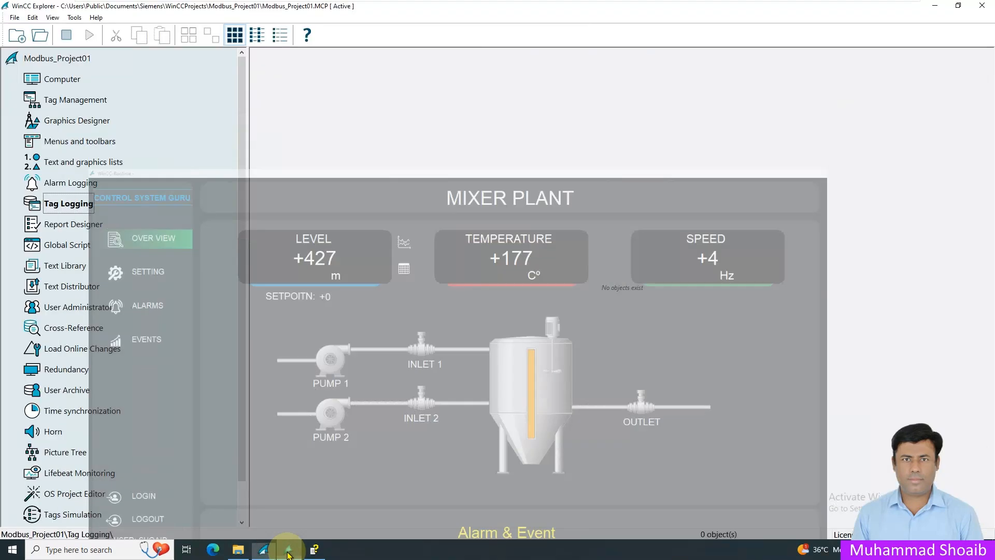
click(288, 550)
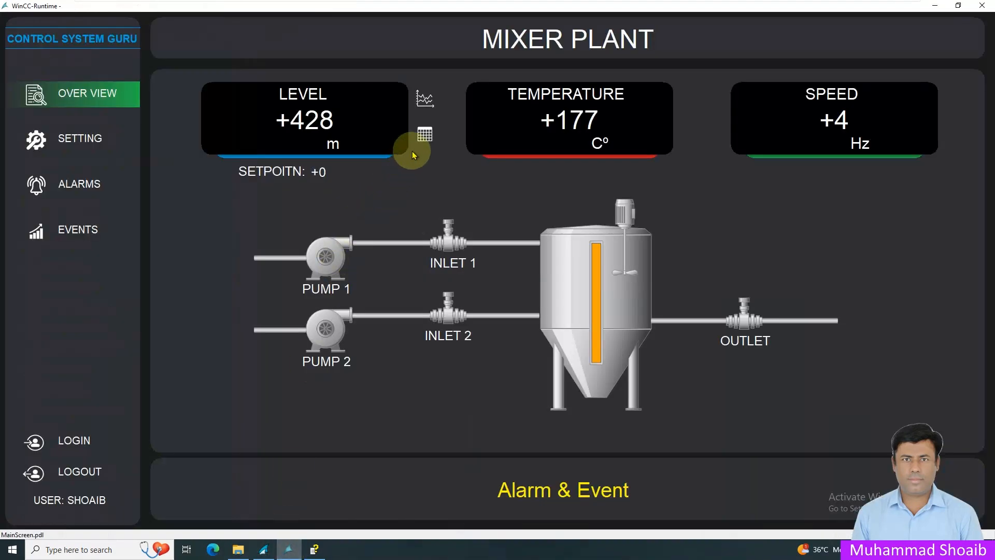
click(425, 134)
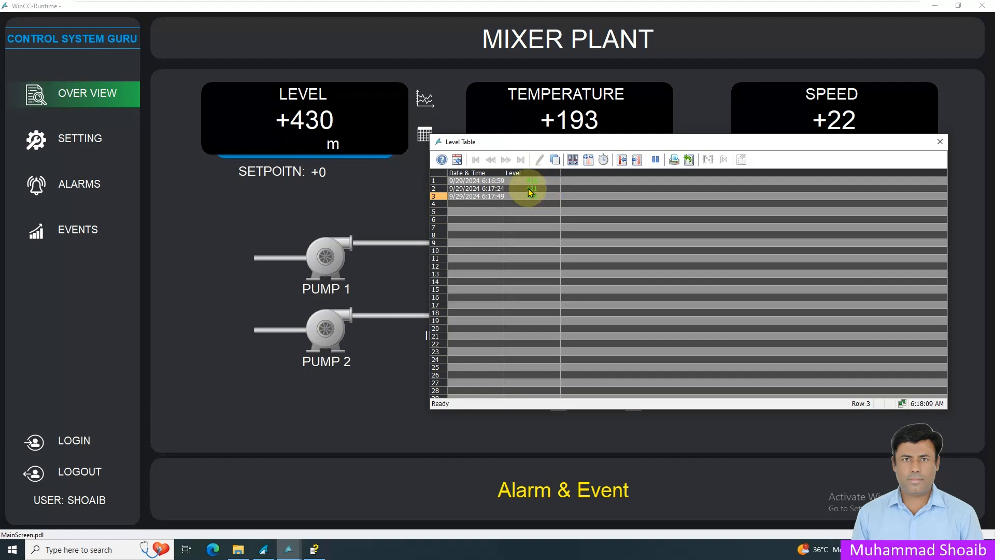
double_click(503, 173)
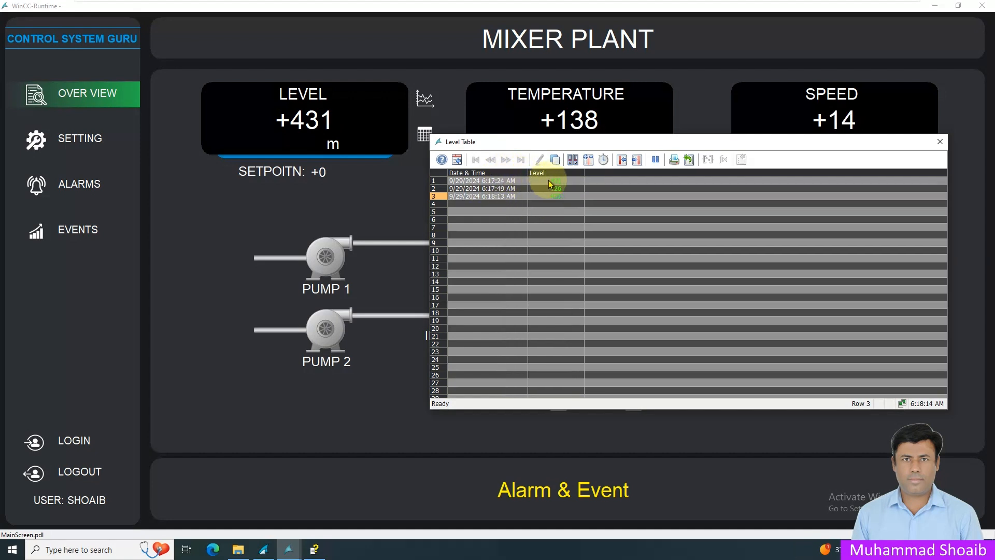